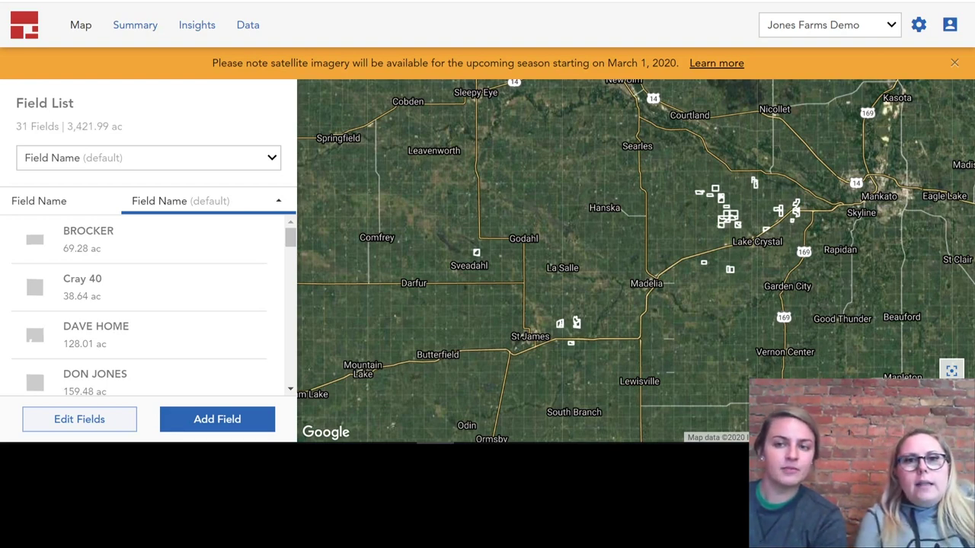
Step: Scroll the 31-field list down and open the HOME JACQUES NORTH field page
drag(290, 242, 287, 283)
click(200, 259)
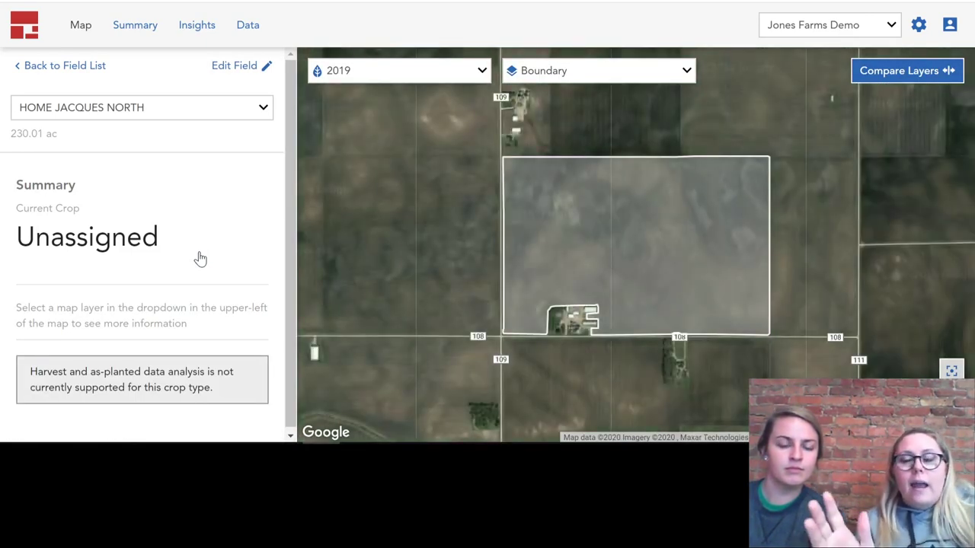
Step: Switch HOME JACQUES NORTH to the 2017 Corn season and map its Yield layer
click(347, 70)
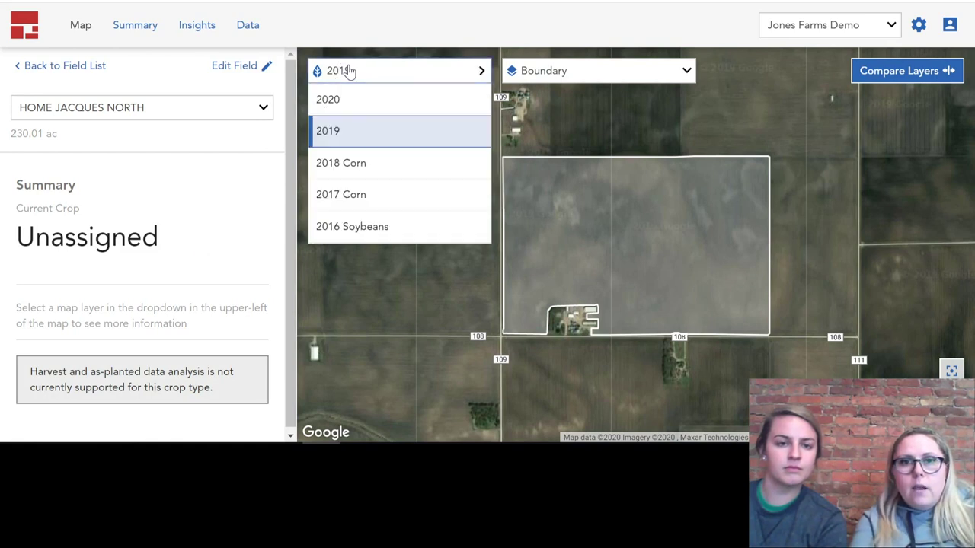
click(350, 195)
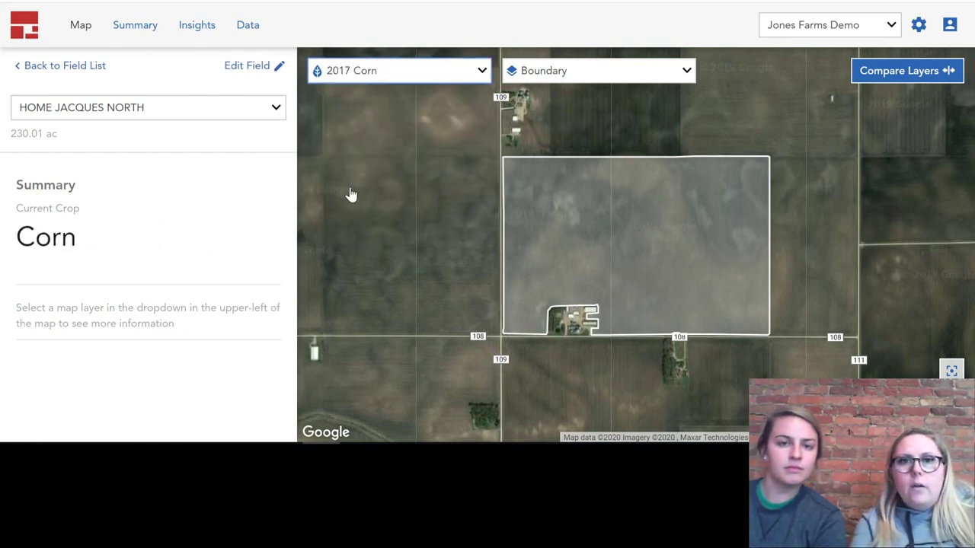
click(545, 79)
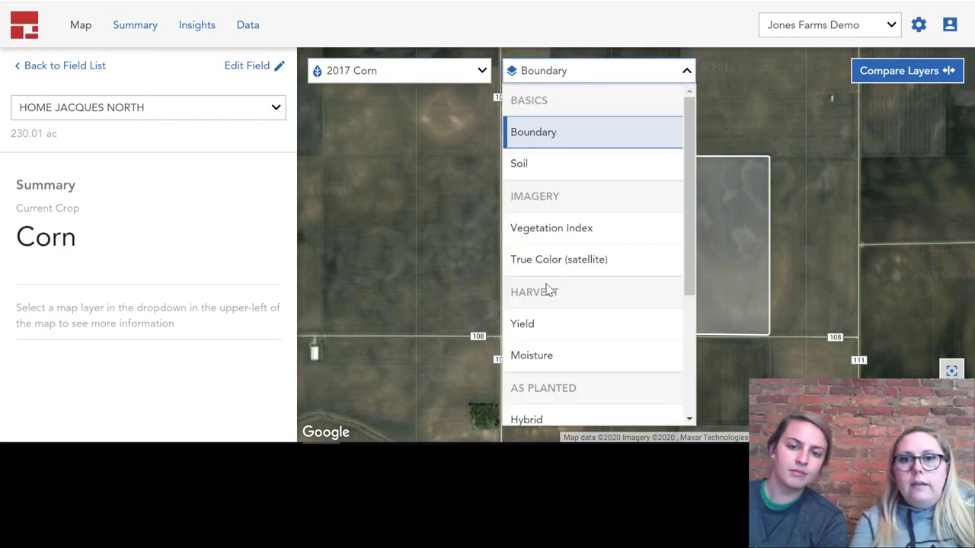
click(539, 326)
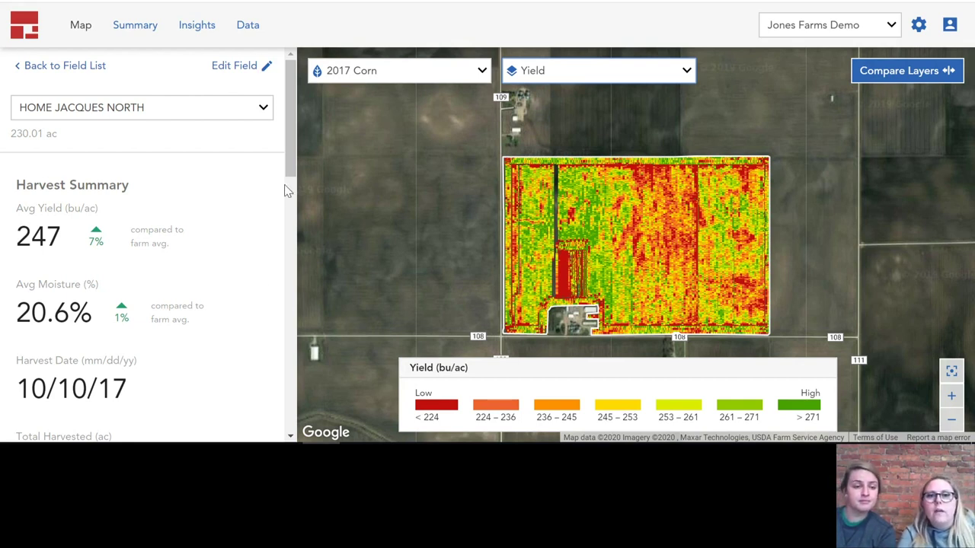
Step: Scroll through the 2017 Corn harvest summary and financials, then start a side-by-side layer comparison
drag(293, 156, 293, 216)
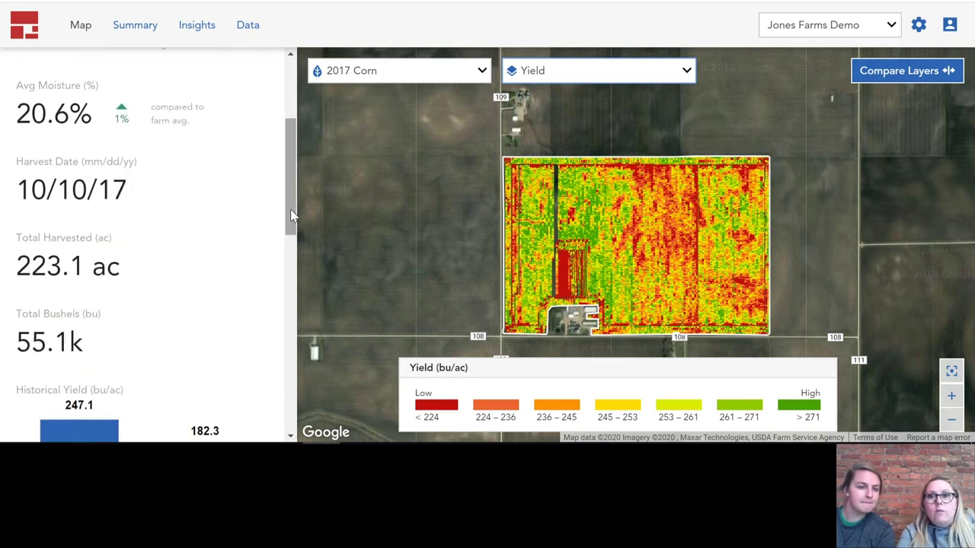
drag(294, 215, 297, 320)
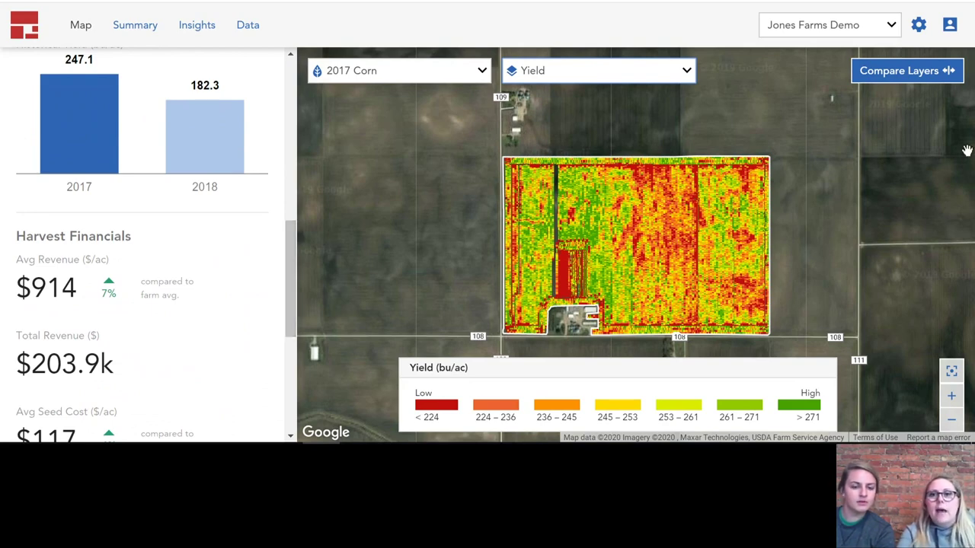
click(917, 76)
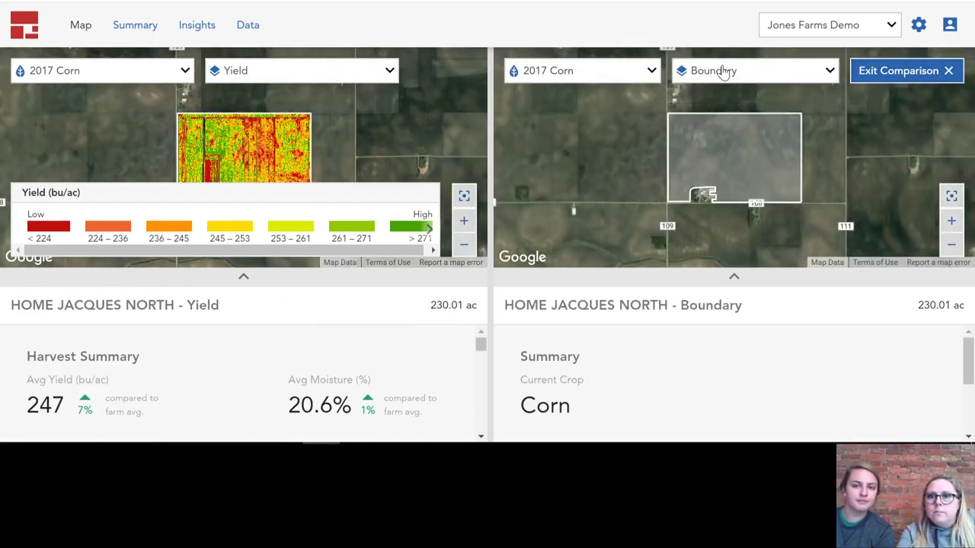
Step: Show Seeding Rate on the second map beside the 2017 Corn yield map
click(723, 71)
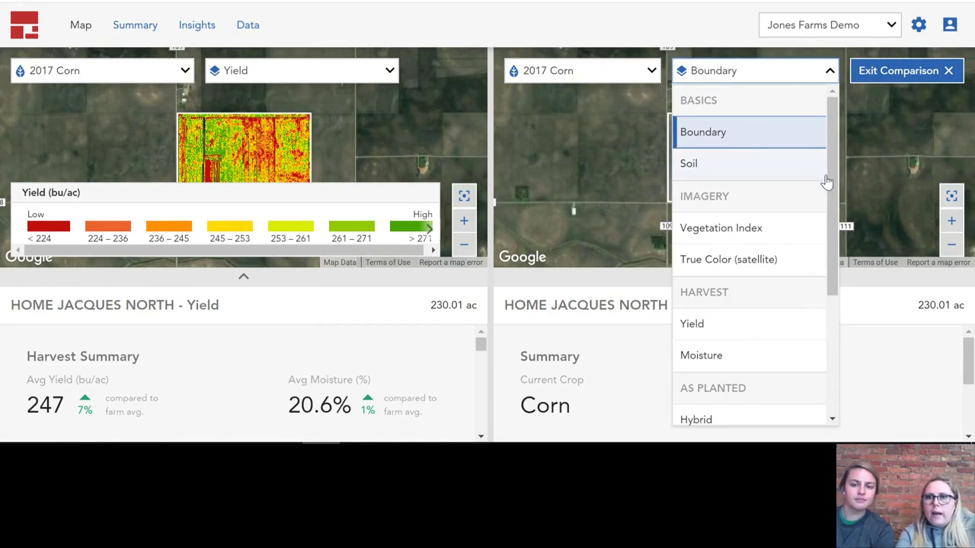
drag(829, 177, 843, 260)
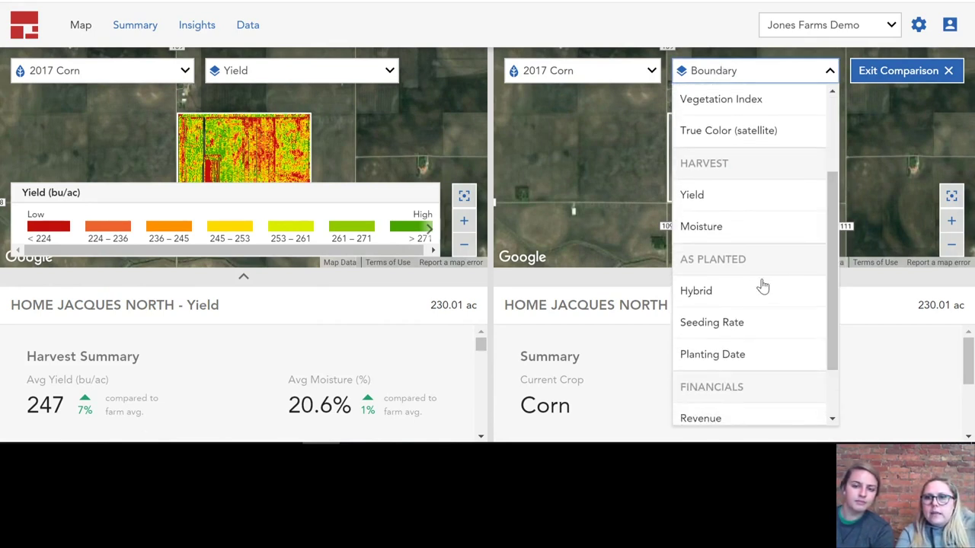
click(716, 323)
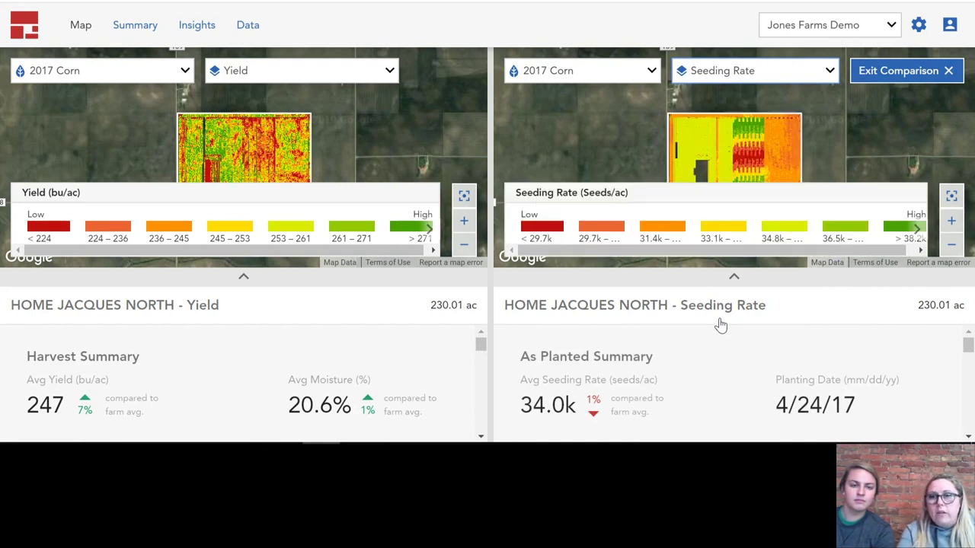
Step: Scroll through the comparison, then open the 2017 Corn farm-wide Summary page
scroll(950, 368, down, 3)
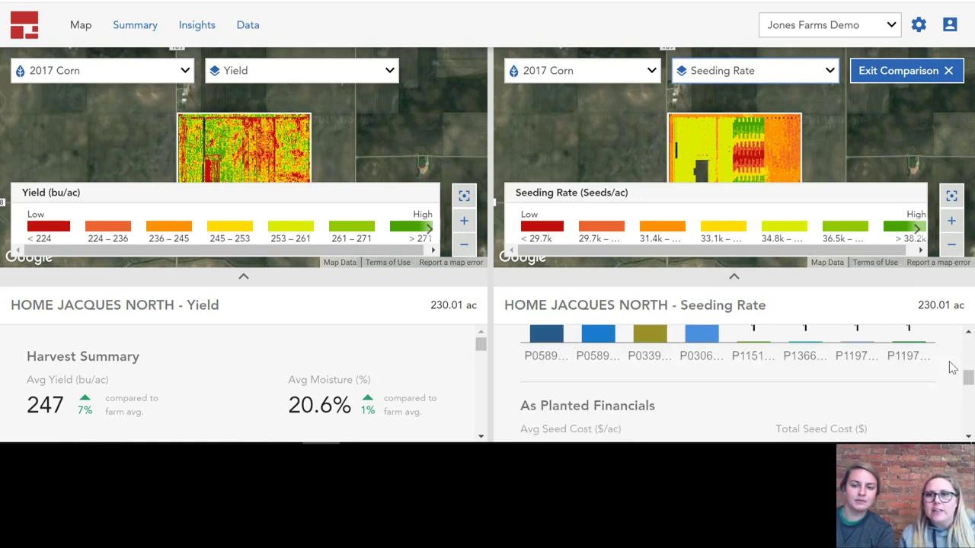
drag(968, 376, 971, 335)
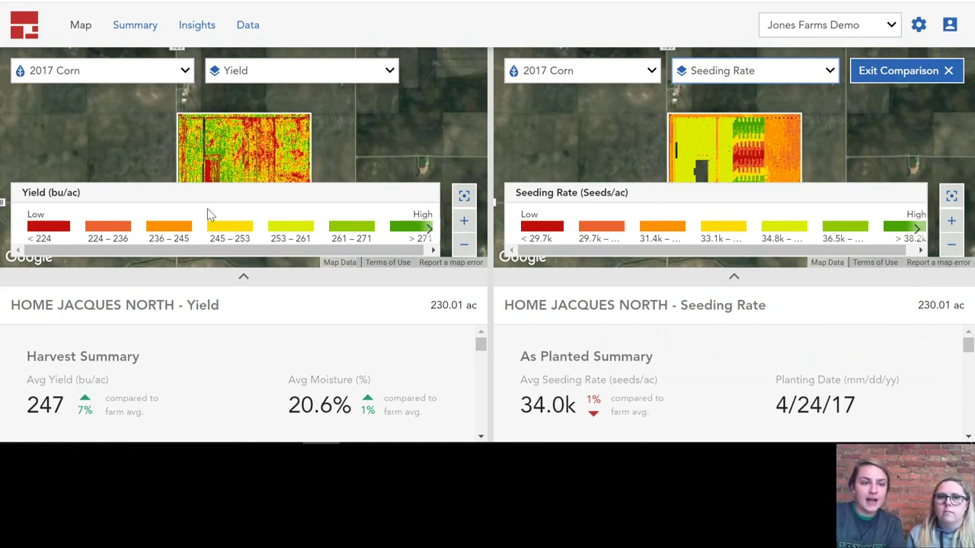
click(140, 34)
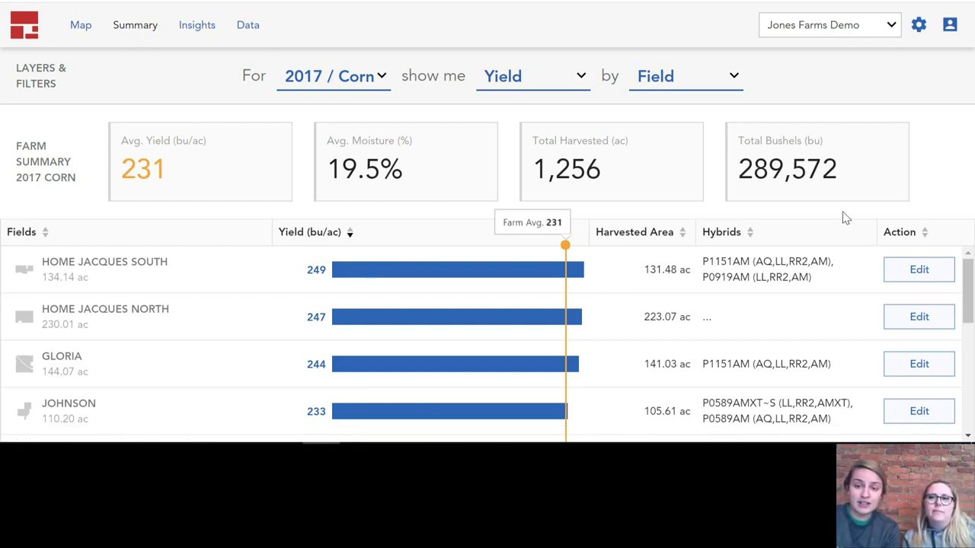
Step: Open the HOME JACQUES SOUTH edit panel and expand its as-planted details
click(919, 270)
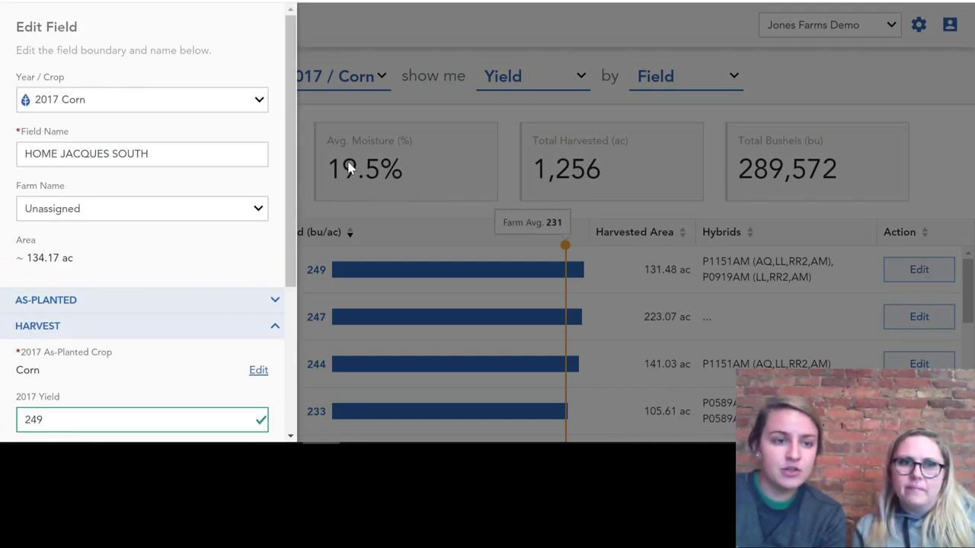
drag(286, 119, 287, 183)
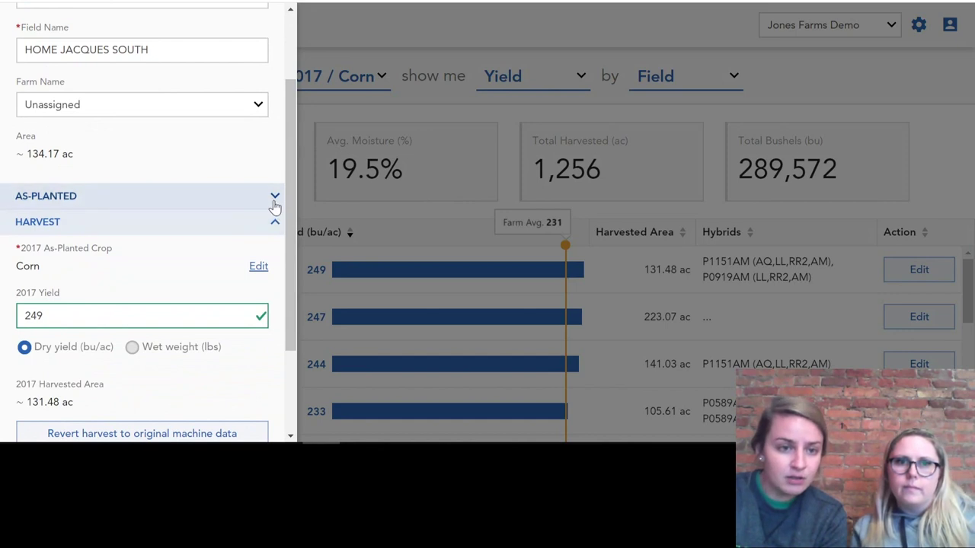
click(275, 200)
drag(297, 195, 296, 238)
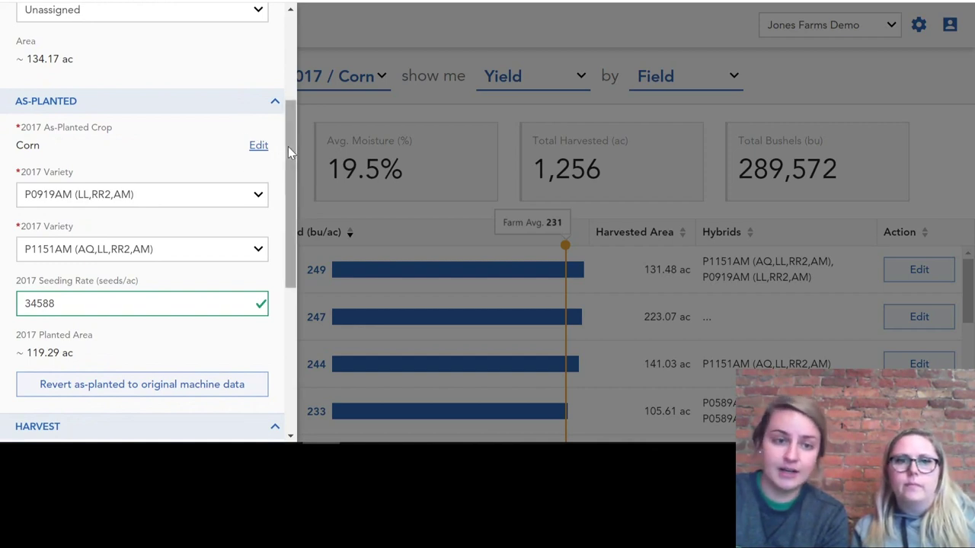
Step: Scroll to the panel bottom and close the editor unsaved, keeping yield at 249
drag(288, 146, 287, 248)
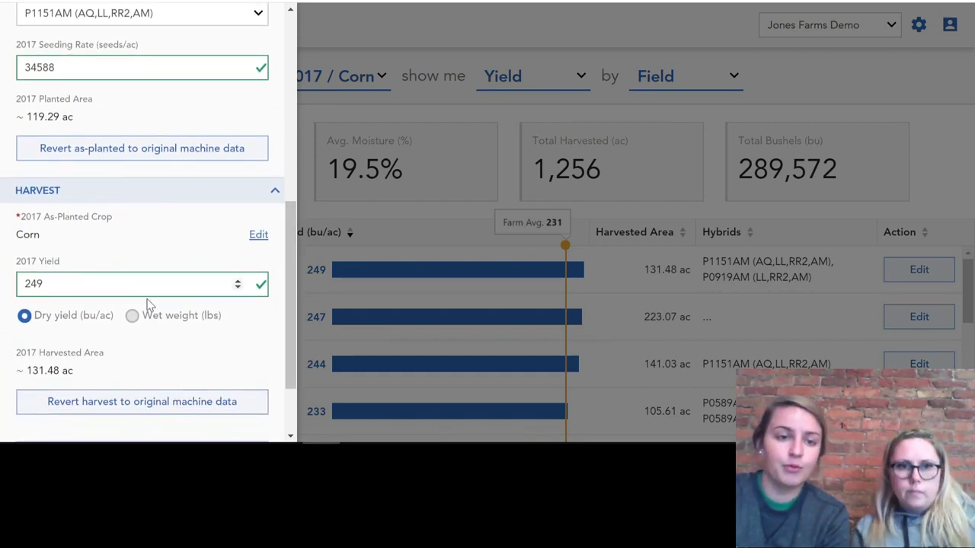
drag(291, 238, 291, 289)
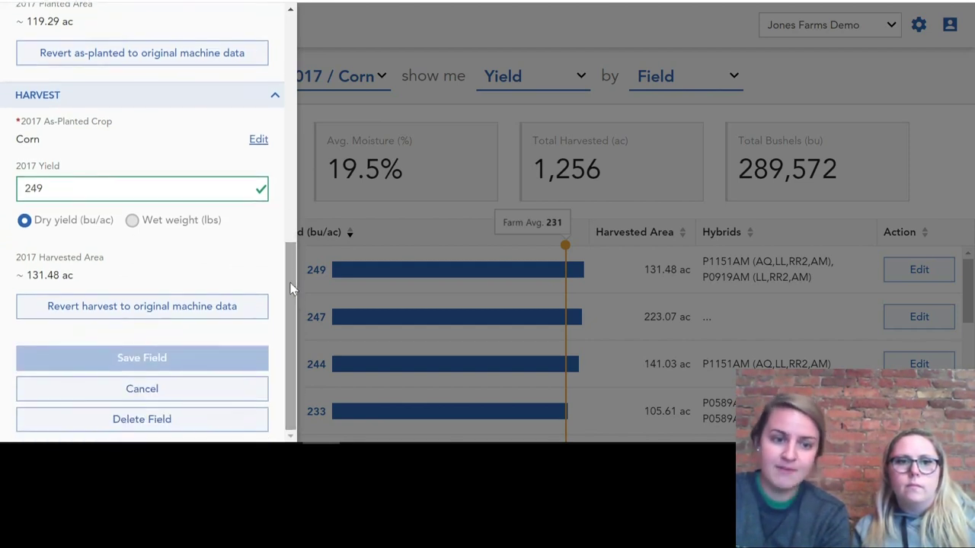
click(152, 361)
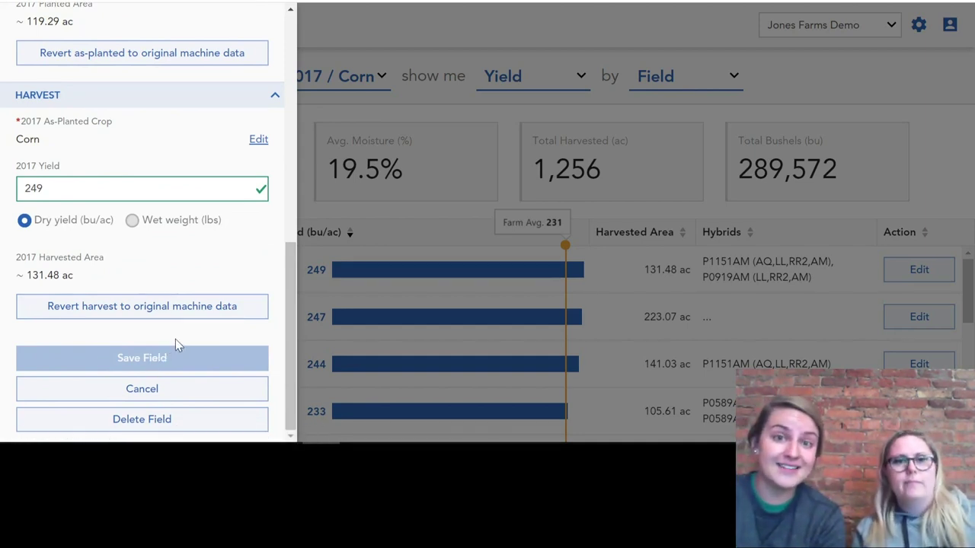
click(141, 389)
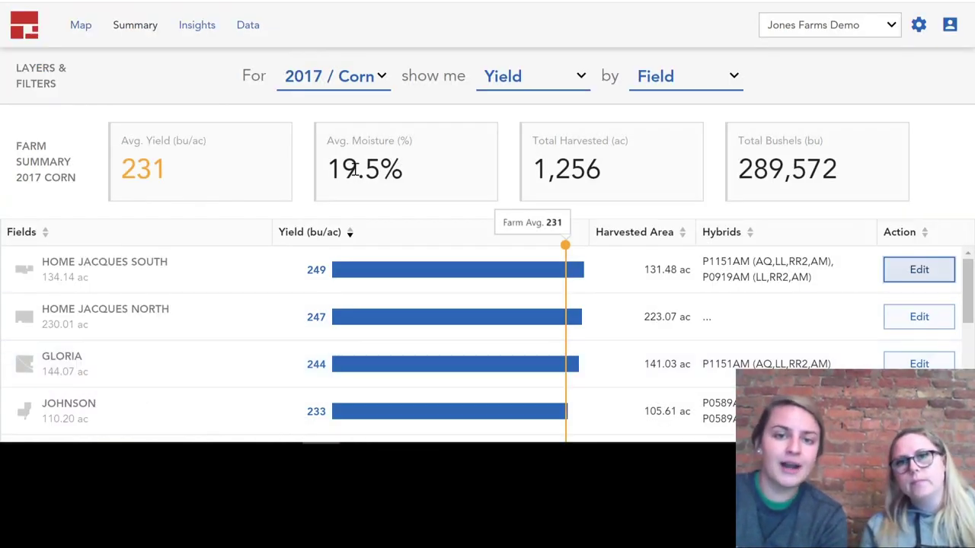
Step: Show 2017 Corn Seed Cost per field ($113/ac average) and open the Edit Seed Prices dialog
click(576, 75)
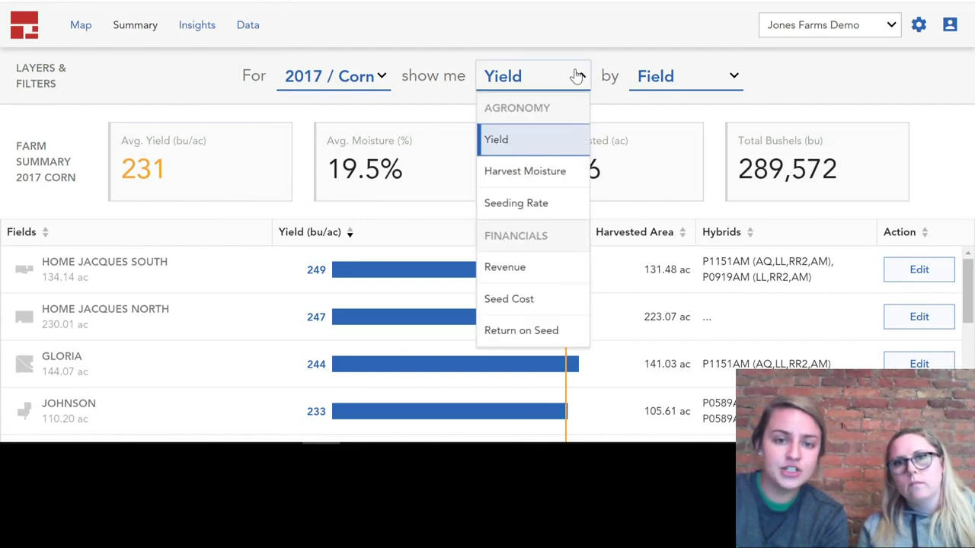
click(533, 303)
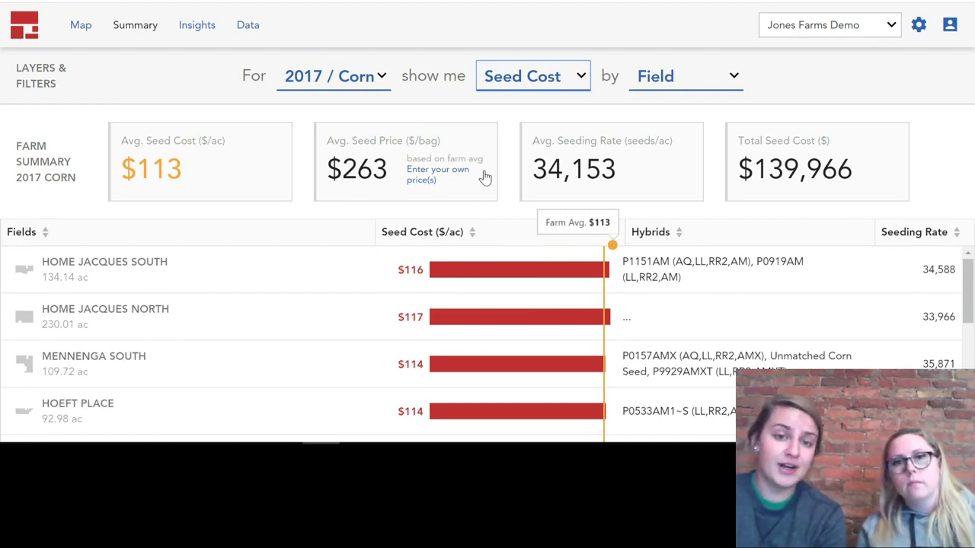
click(429, 181)
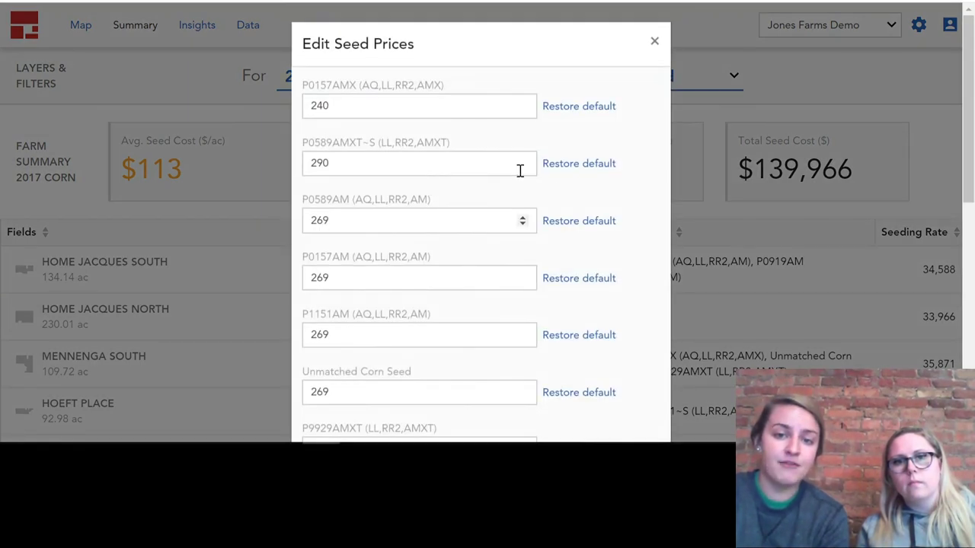
drag(969, 129, 941, 82)
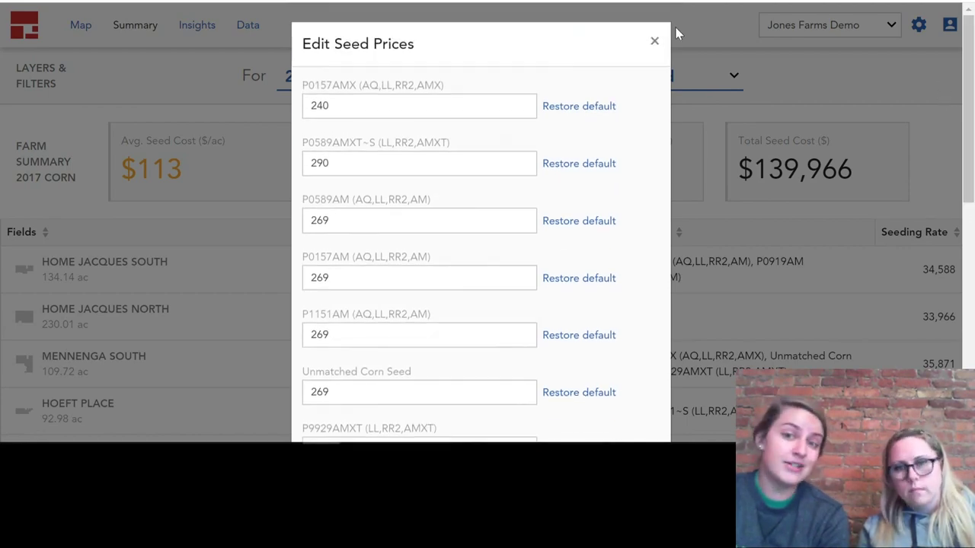
click(655, 41)
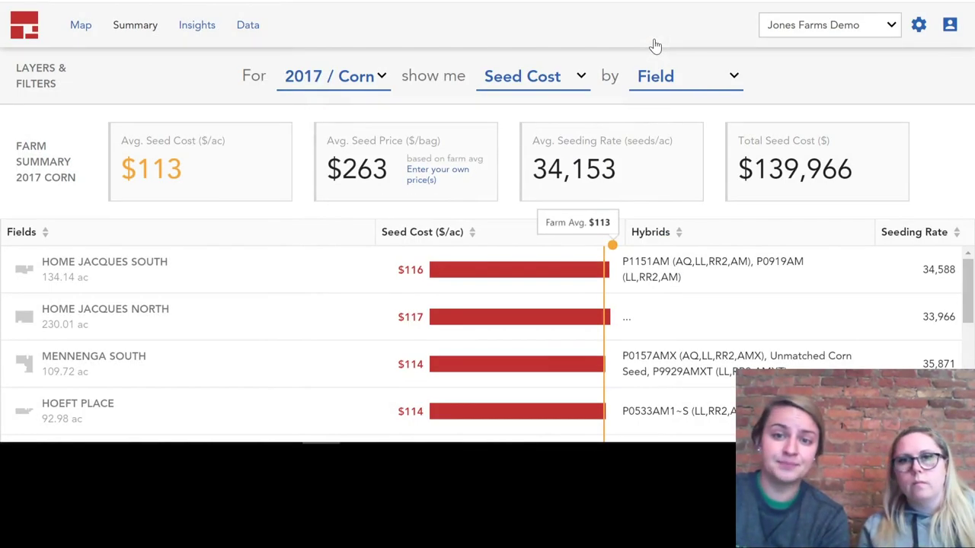
Step: Show 2017 Corn Revenue per field ($853/ac) and dismiss the crop price editor at $3.70
click(580, 77)
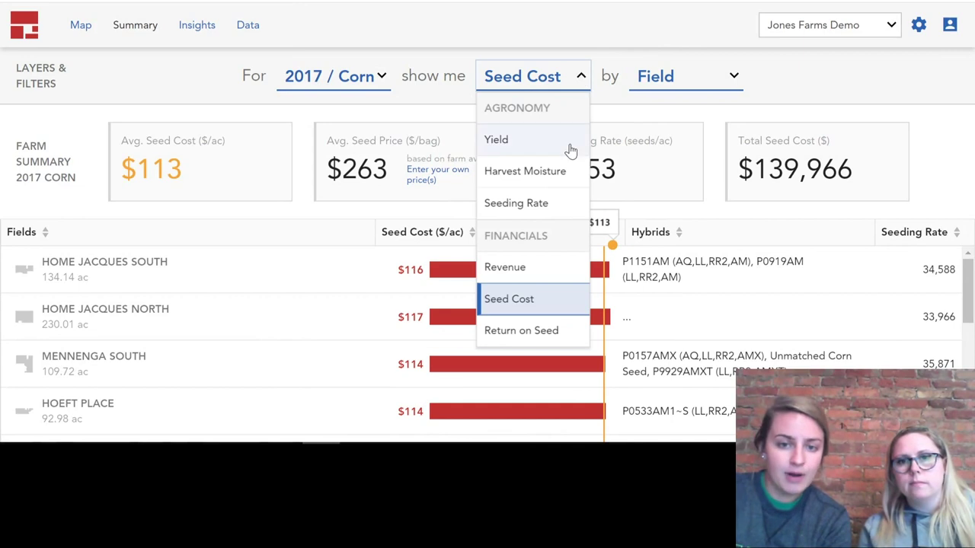
click(504, 267)
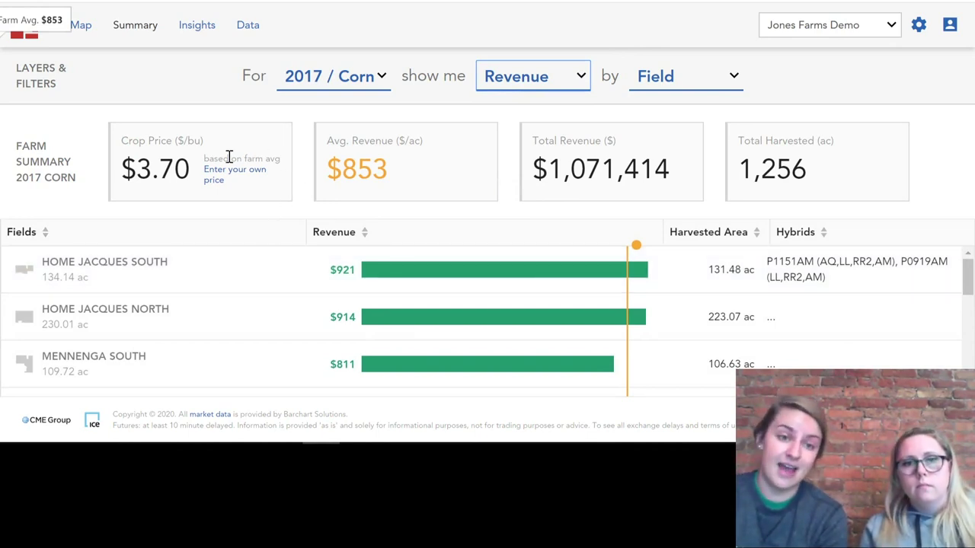
click(213, 177)
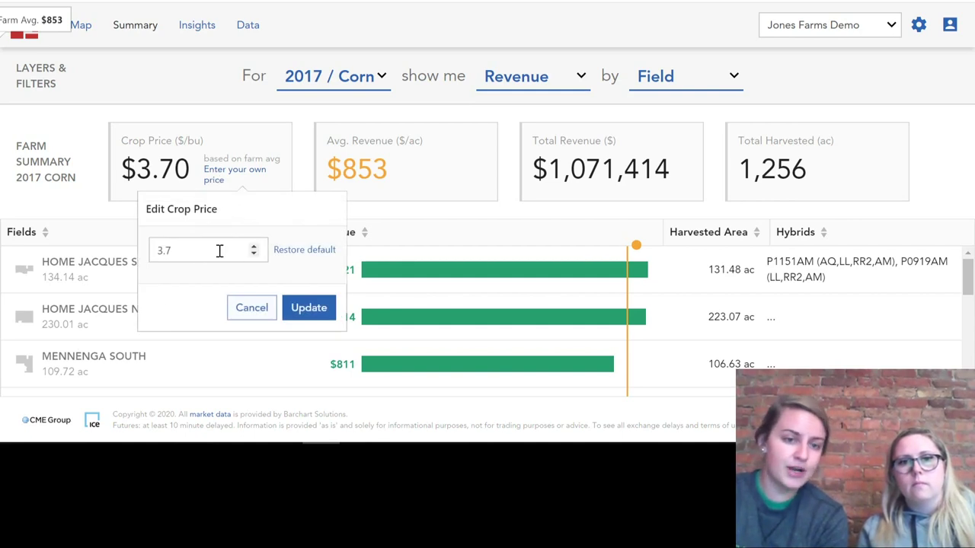
click(264, 308)
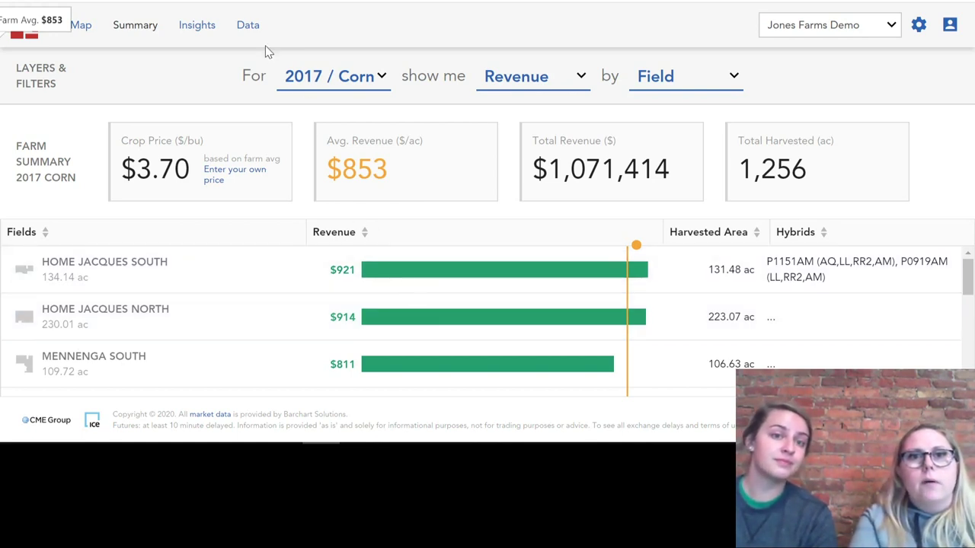
Step: Go to the Data page, view File Upload, then return to Connections showing Corteva
click(248, 25)
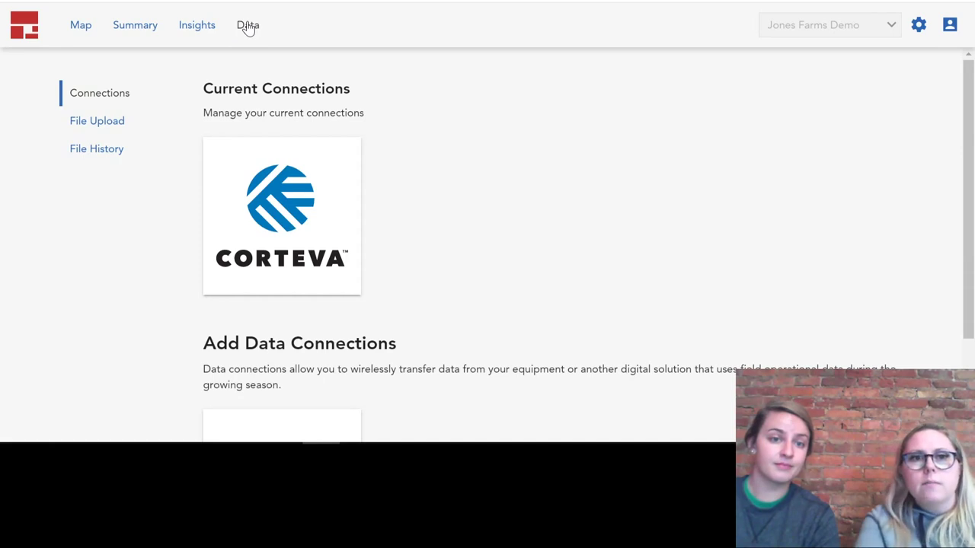
click(83, 121)
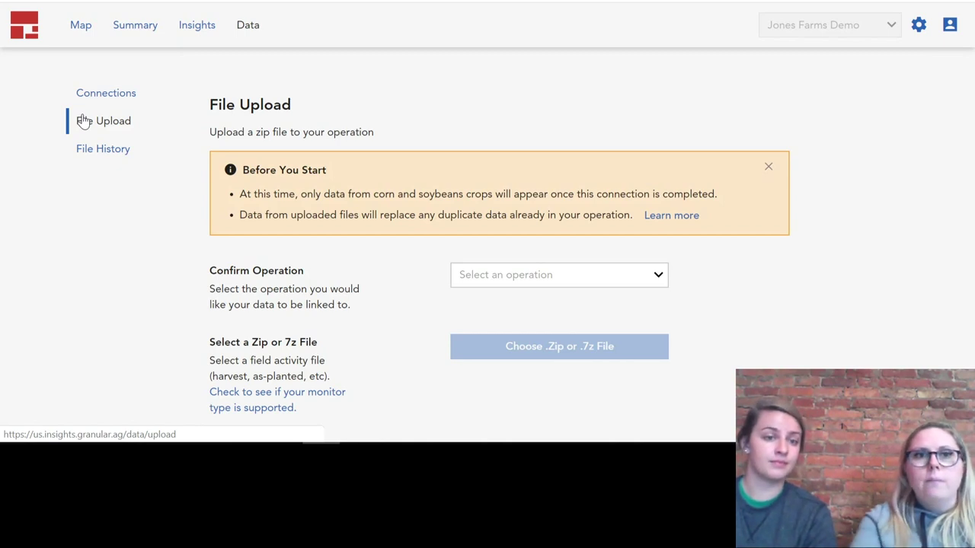
click(99, 94)
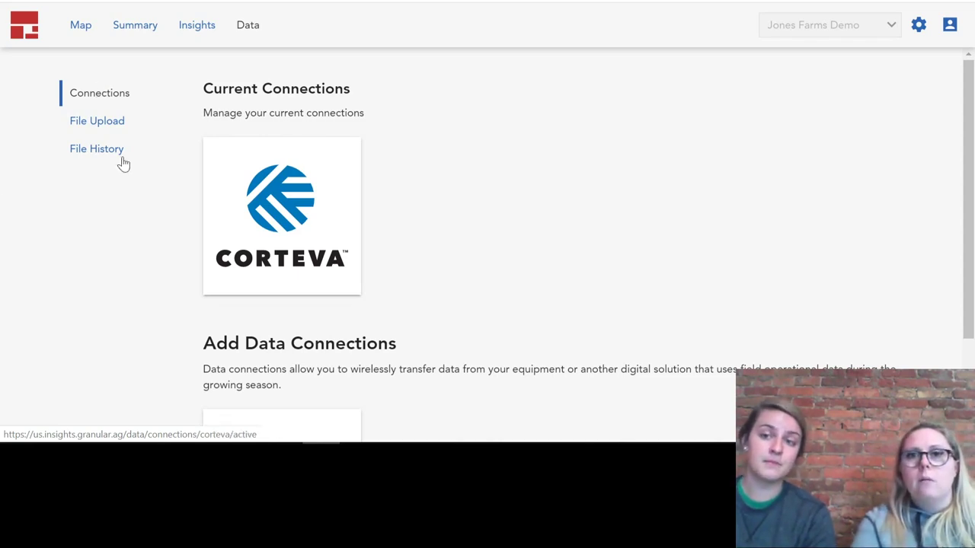
Step: Choose John Deere Operations Center under Add Data Connections to reach Step 1 login
scroll(439, 250, down, 2)
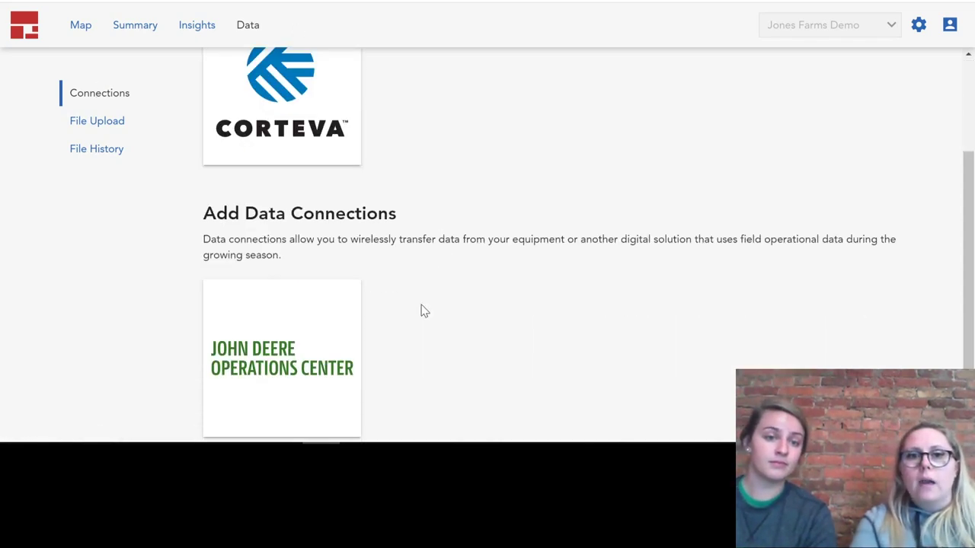
click(276, 366)
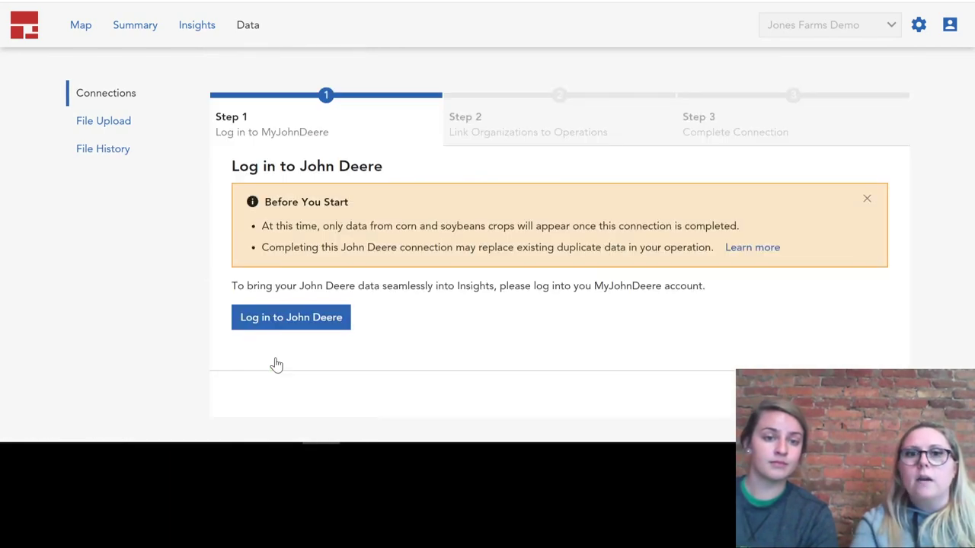